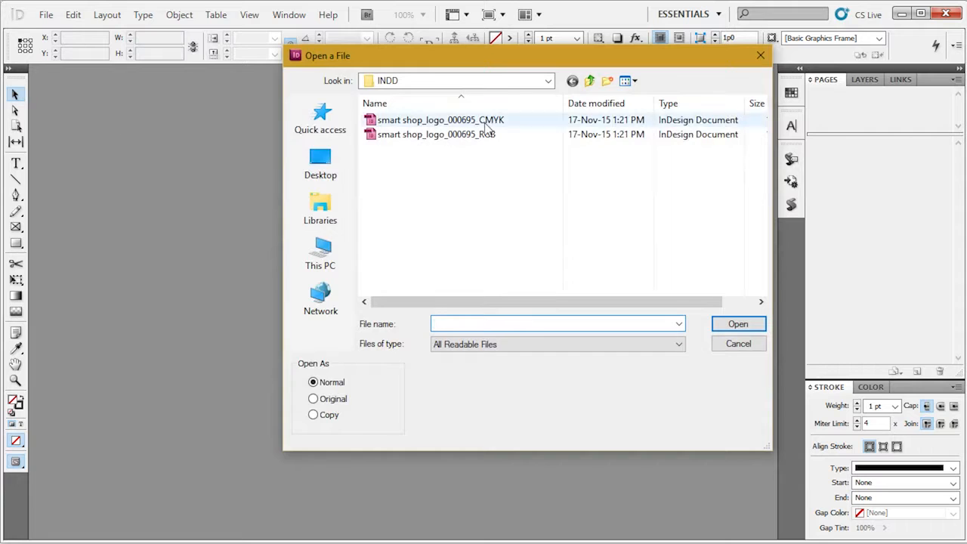
# Step: Open smart shop_logo_000695_CMYK in InDesign from the INDD folder in File Explorer, and minimize File Explorer
pyautogui.click(486, 122)
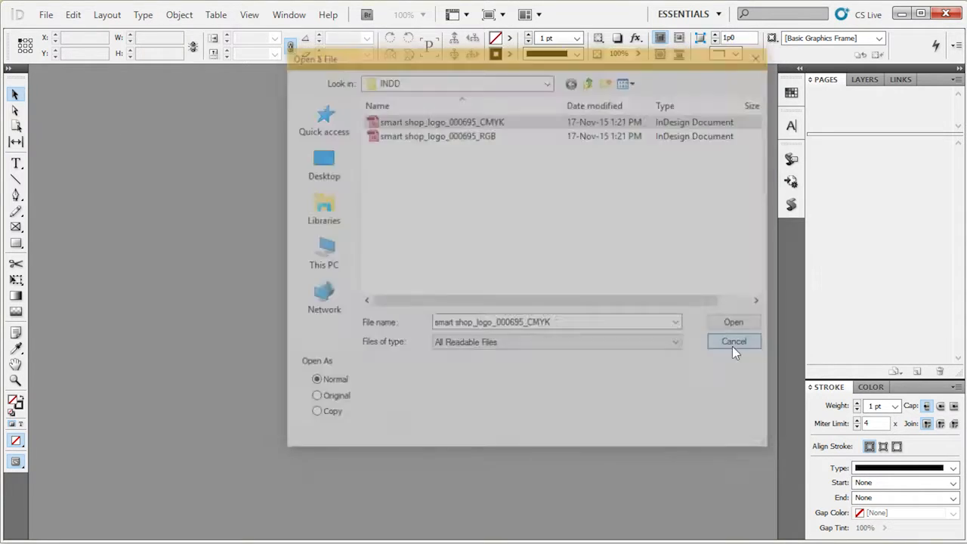
pyautogui.click(737, 344)
pyautogui.hotkey('alt', 'Tab')
pyautogui.moveTo(253, 134); pyautogui.dragTo(475, 511)
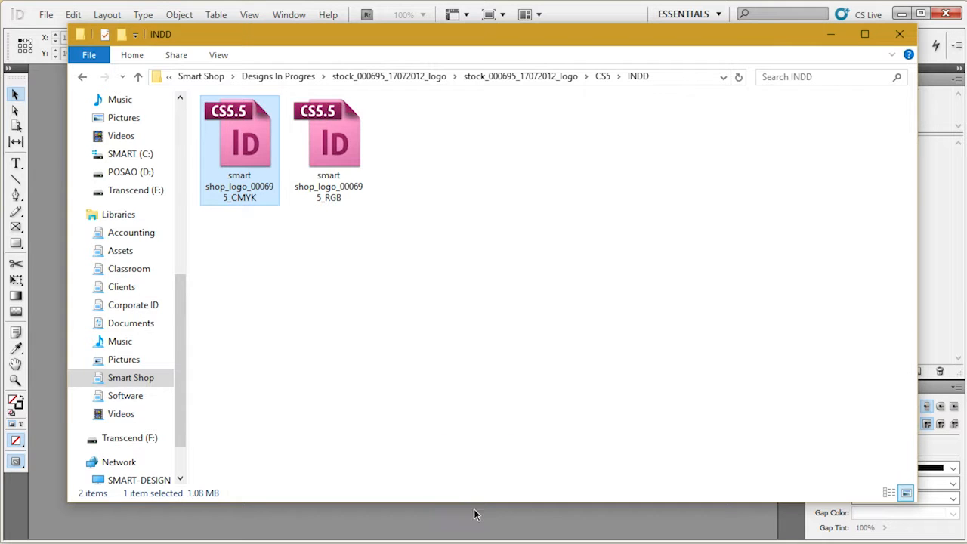
pyautogui.click(831, 35)
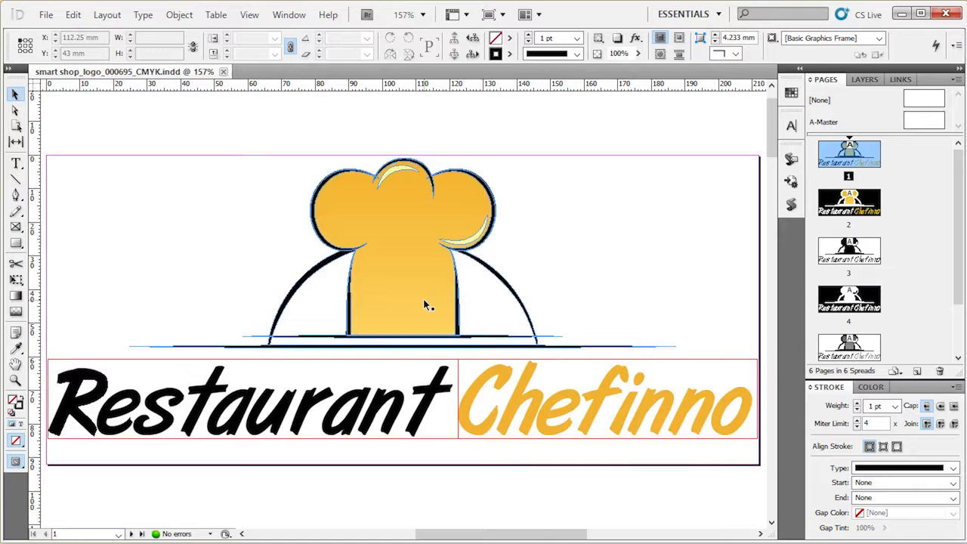
# Step: Try moving the black outline artwork of the chef hat up and to the right, and undo the move
pyautogui.click(508, 283)
pyautogui.moveTo(508, 283); pyautogui.dragTo(585, 254)
pyautogui.click(76, 15)
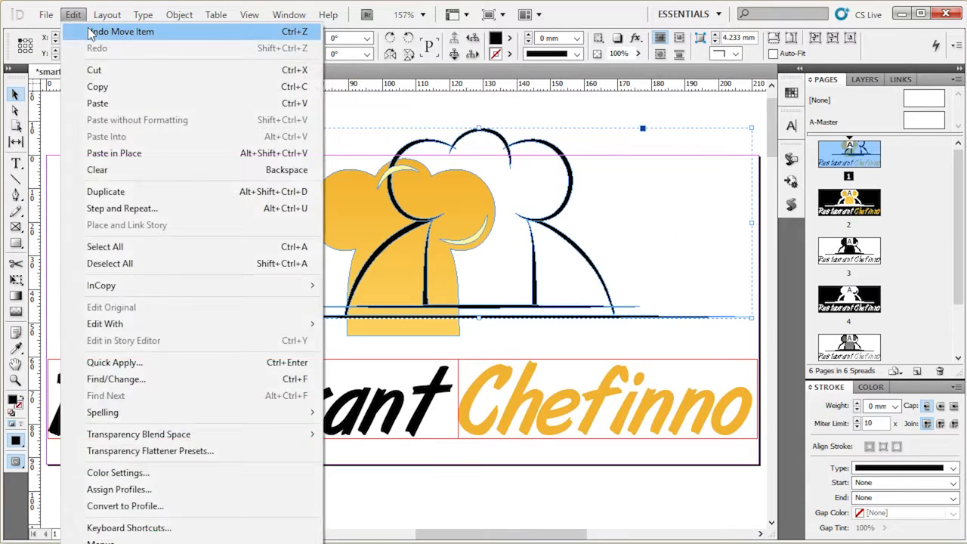
pyautogui.click(75, 30)
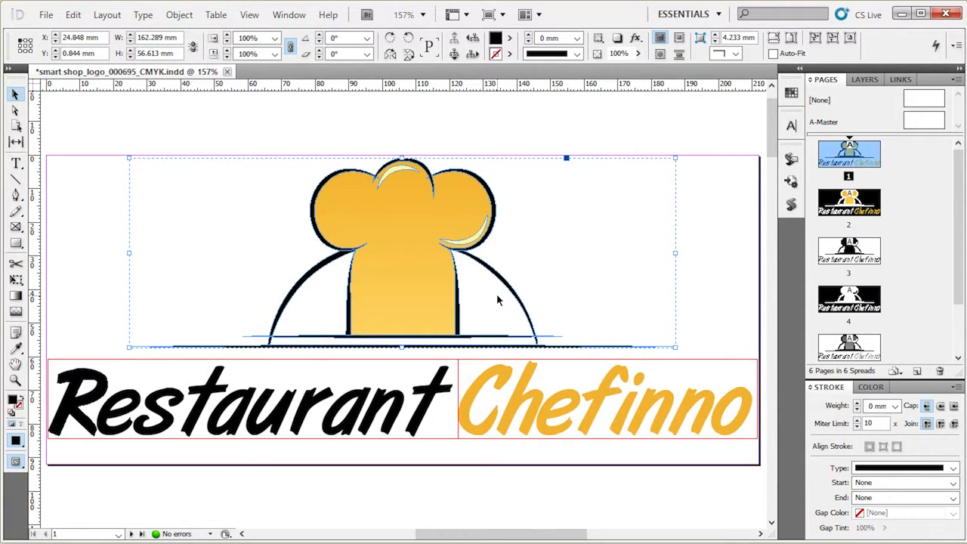
# Step: Set the outline artwork's fill to C=100 M=0 Y=50 K=50 and deselect it
pyautogui.doubleClick(14, 400)
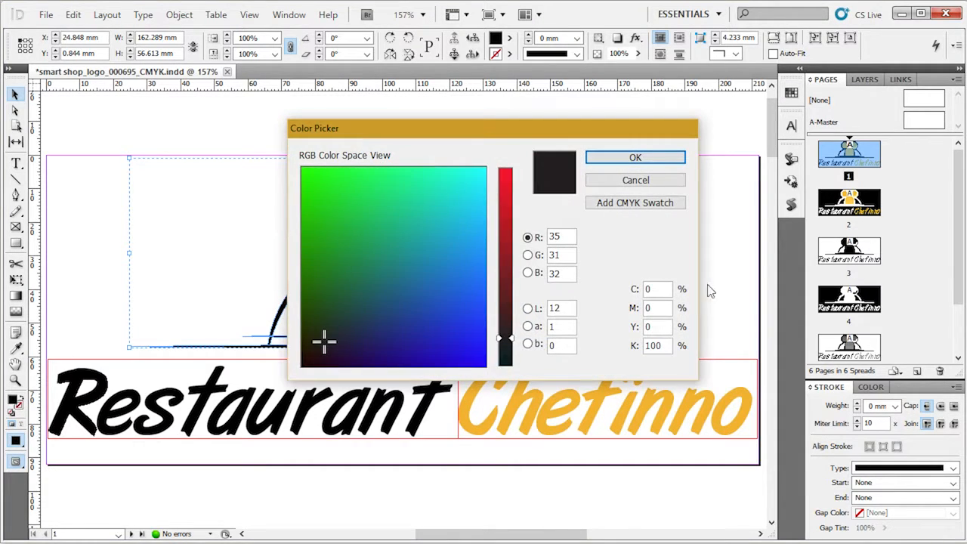
pyautogui.moveTo(379, 239)
pyautogui.mouseDown()
pyautogui.moveTo(391, 206)
pyautogui.moveTo(357, 287)
pyautogui.moveTo(380, 302)
pyautogui.mouseUp()
pyautogui.moveTo(550, 136); pyautogui.dragTo(648, 177)
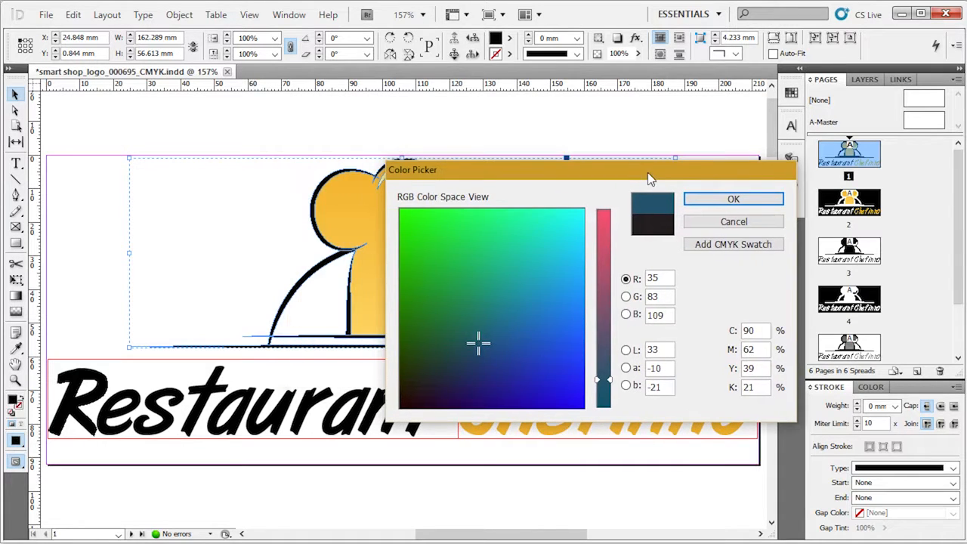
pyautogui.doubleClick(756, 333)
pyautogui.write('100')
pyautogui.press('Tab')
pyautogui.write('0')
pyautogui.press('Tab')
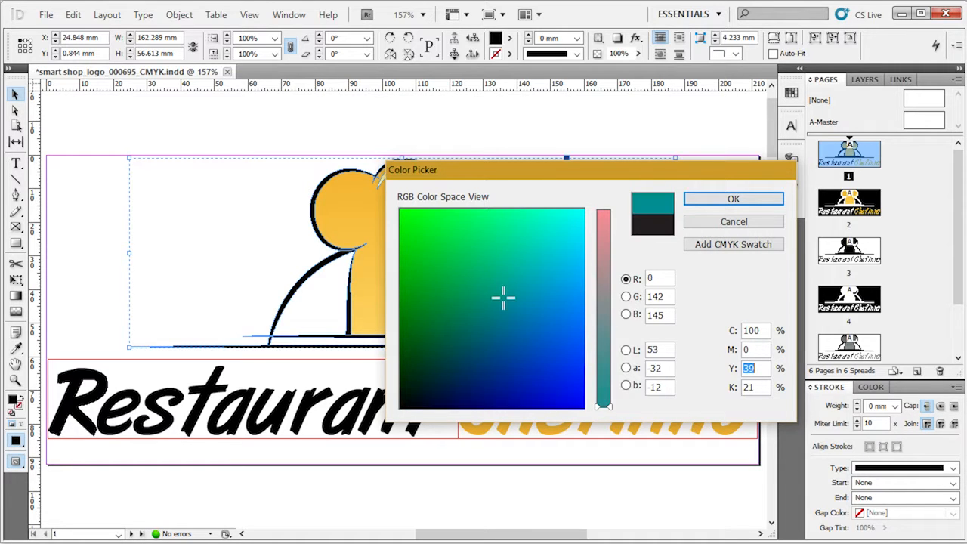
pyautogui.write('50')
pyautogui.press('Tab')
pyautogui.write('50')
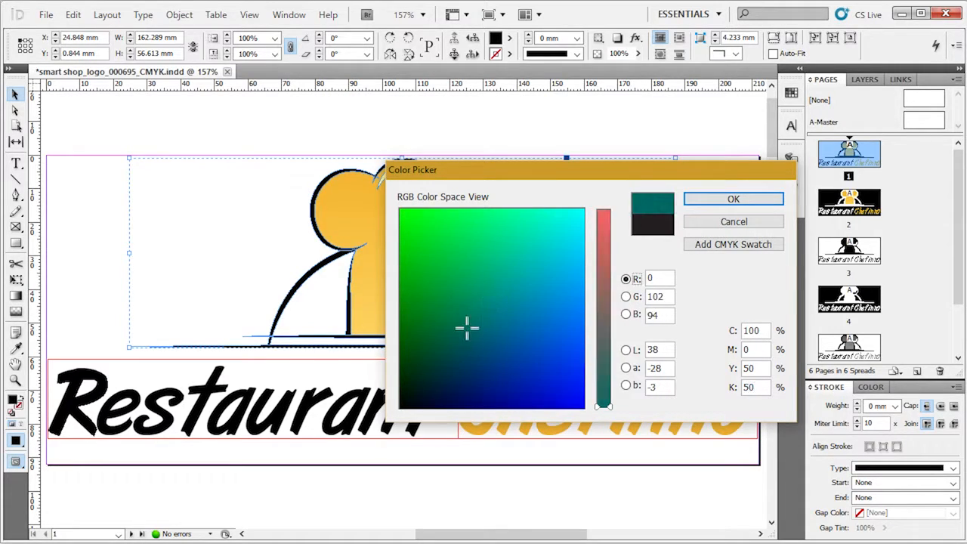
pyautogui.click(708, 200)
pyautogui.click(604, 130)
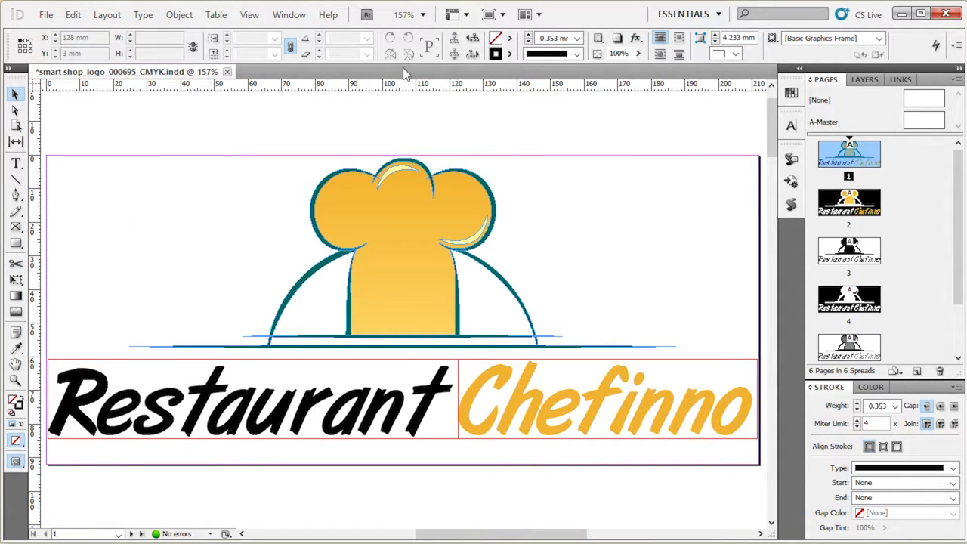
# Step: Hide the frame edges so the logo displays without object outlines
pyautogui.click(257, 17)
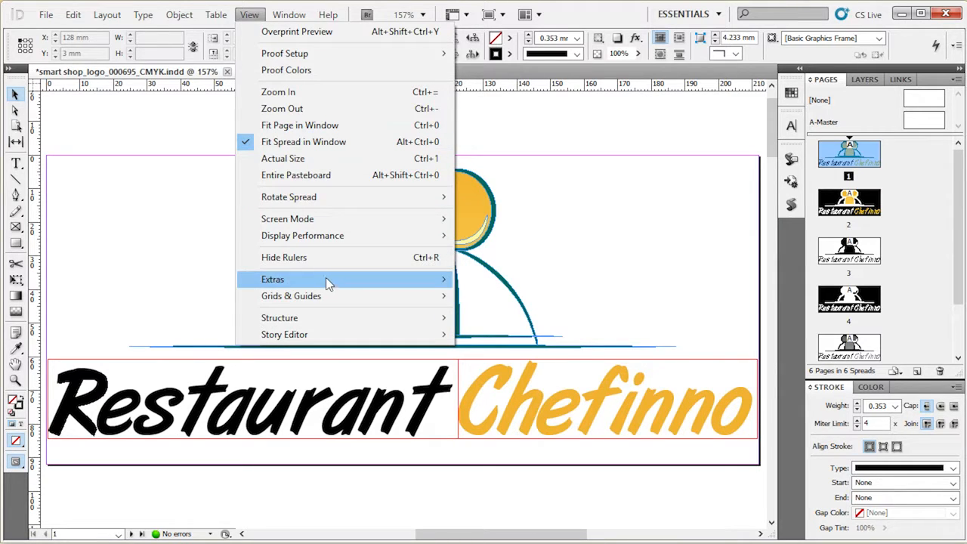
pyautogui.moveTo(325, 280)
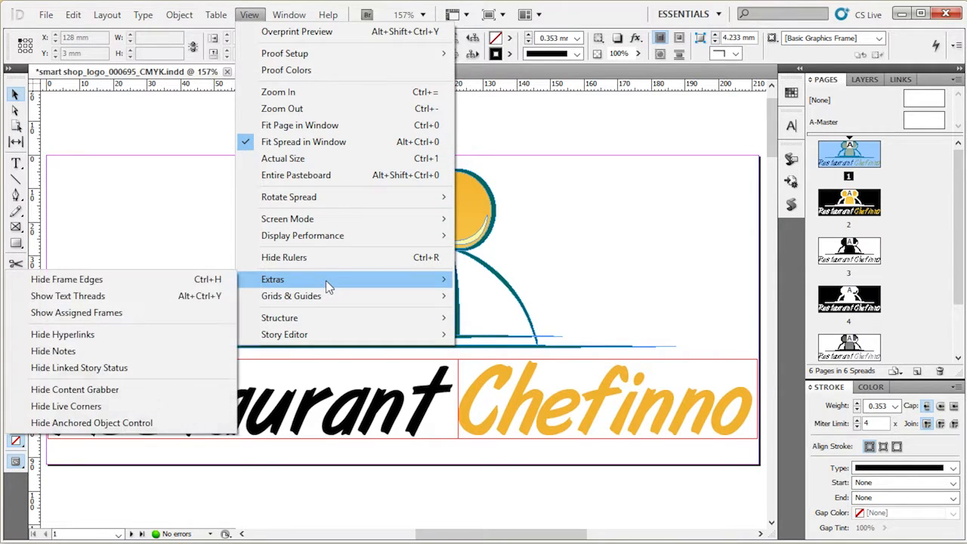
pyautogui.click(118, 280)
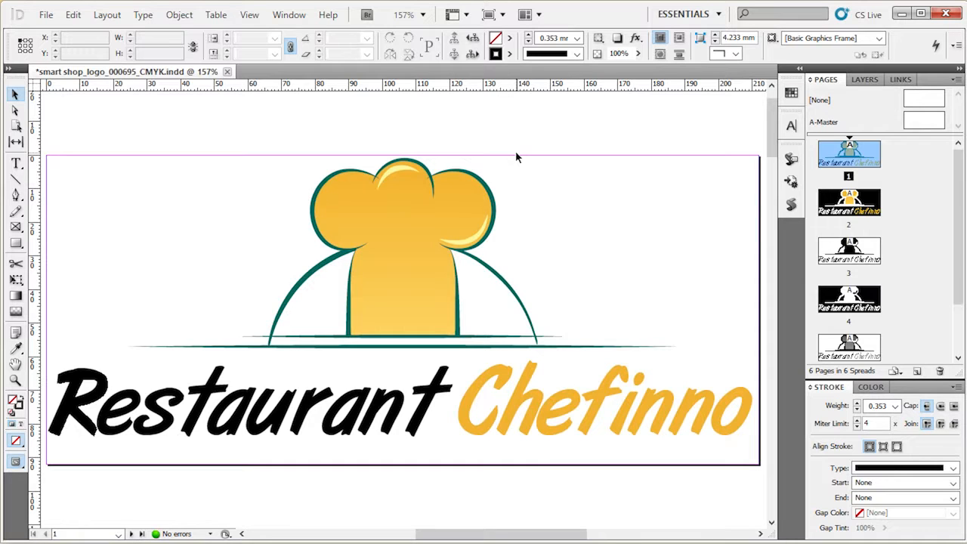
# Step: Display the document's color swatches and deselect the outline artwork
pyautogui.click(790, 92)
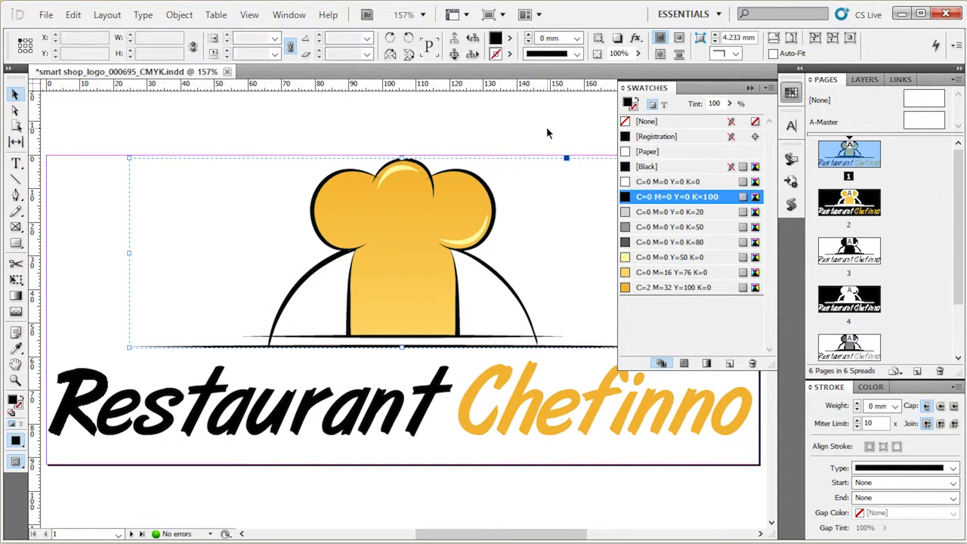
pyautogui.click(548, 132)
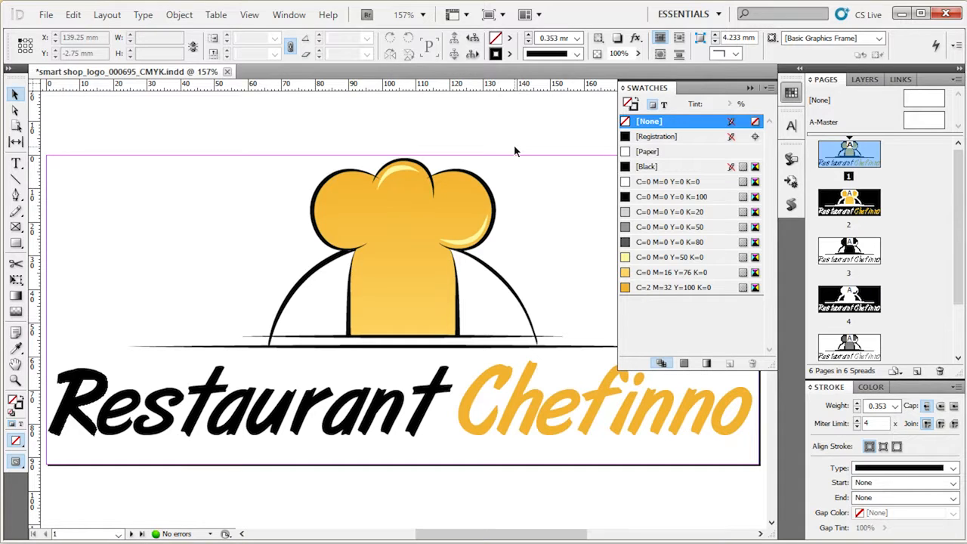
pyautogui.click(281, 16)
pyautogui.moveTo(299, 86)
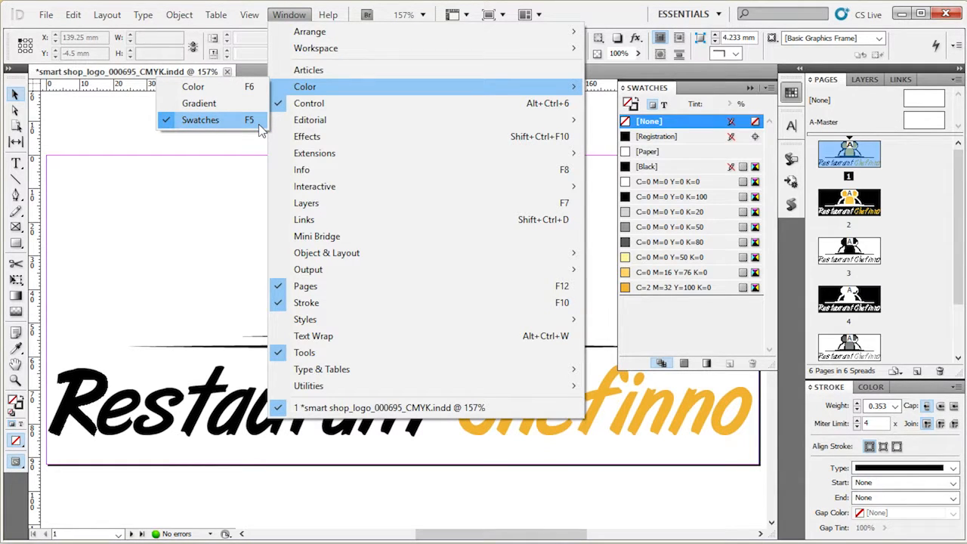
pyautogui.click(243, 204)
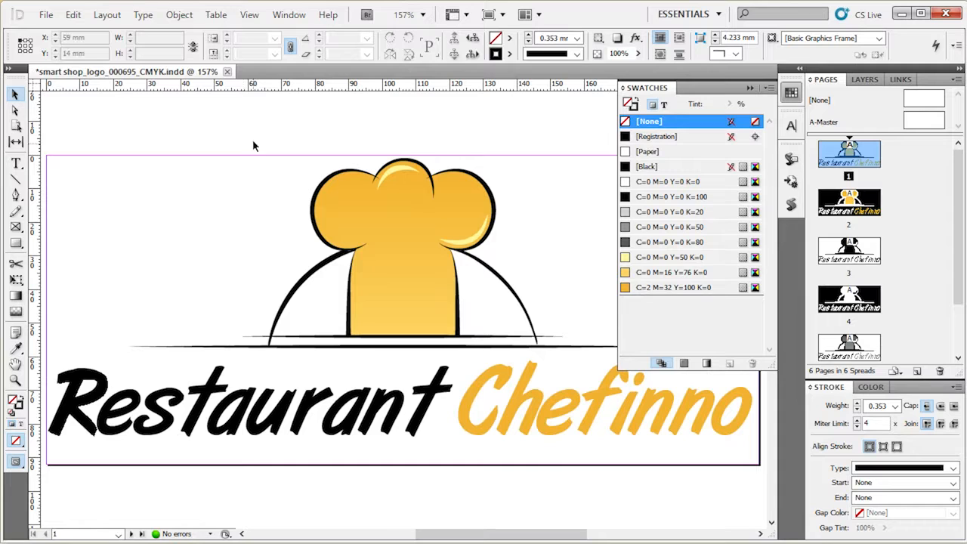
pyautogui.press('F5')
pyautogui.press('F5')
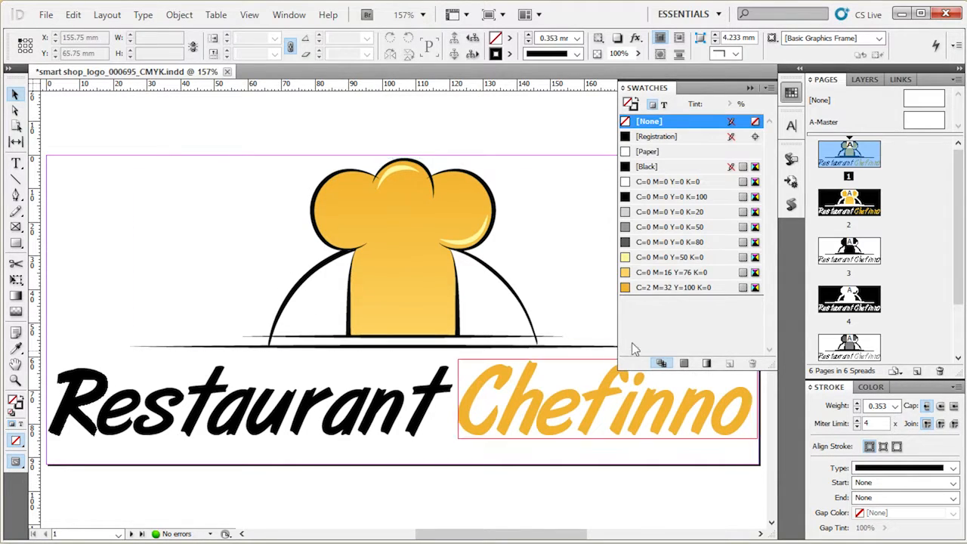
# Step: Change the light orange swatch C=0 M=16 Y=76 K=0 to C=75 M=0 Y=9 K=66 with the preview on
pyautogui.doubleClick(663, 276)
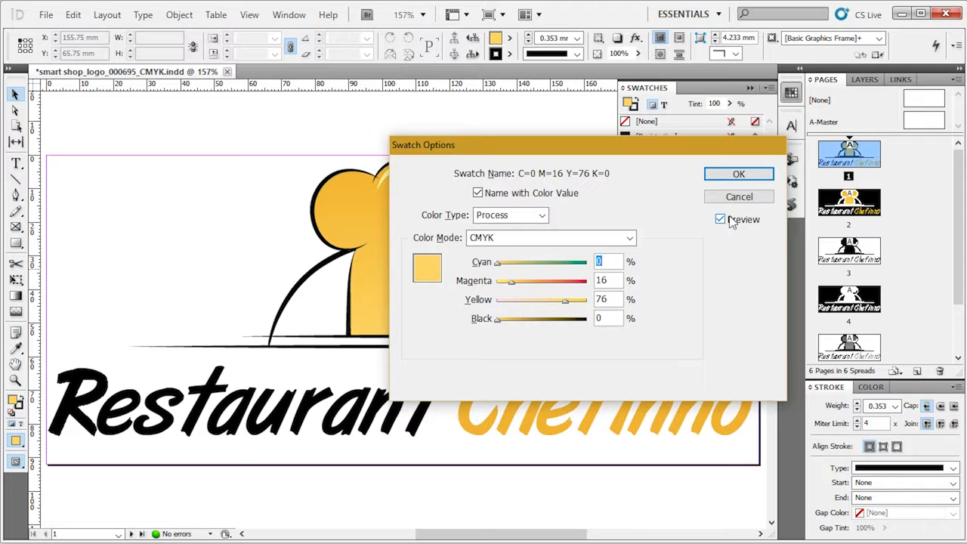
pyautogui.moveTo(627, 144); pyautogui.dragTo(703, 171)
pyautogui.moveTo(573, 290); pyautogui.dragTo(640, 290)
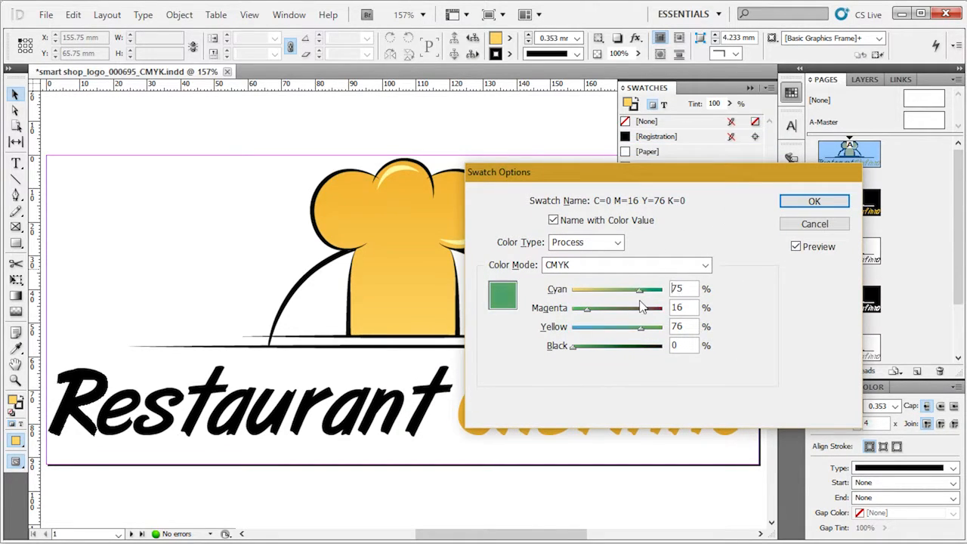
pyautogui.moveTo(593, 317); pyautogui.dragTo(572, 316)
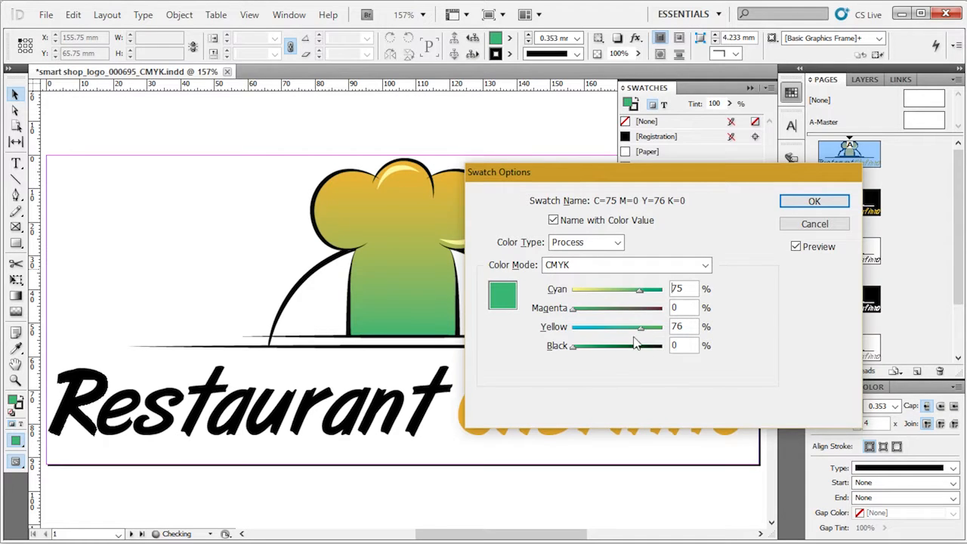
pyautogui.moveTo(639, 332)
pyautogui.mouseDown()
pyautogui.moveTo(578, 333)
pyautogui.moveTo(586, 346)
pyautogui.moveTo(632, 346)
pyautogui.mouseUp()
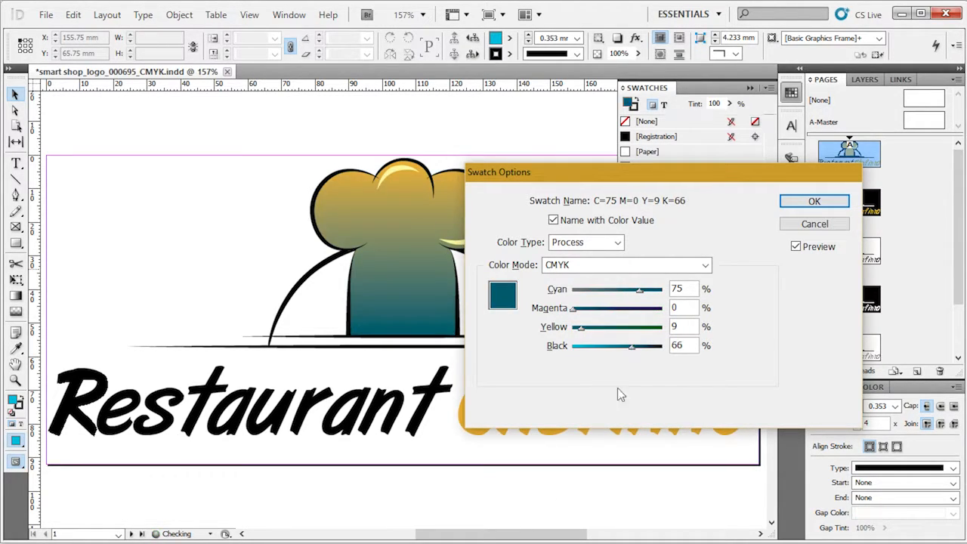
pyautogui.click(794, 210)
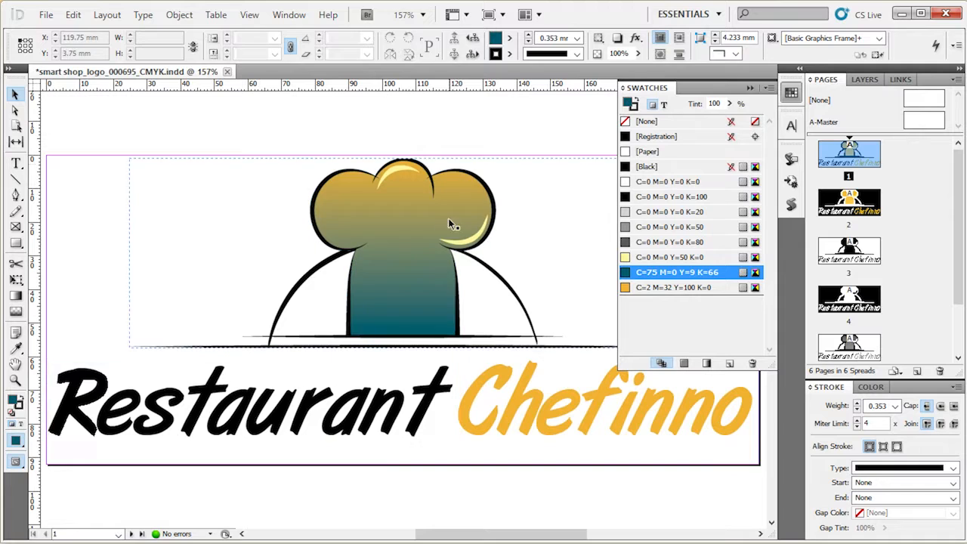
# Step: Change the dark orange swatch C=2 M=32 Y=100 K=0 to C=64 M=32 Y=20 K=45
pyautogui.click(678, 289)
pyautogui.doubleClick(678, 289)
pyautogui.moveTo(574, 291); pyautogui.dragTo(648, 292)
pyautogui.moveTo(572, 348); pyautogui.dragTo(643, 356)
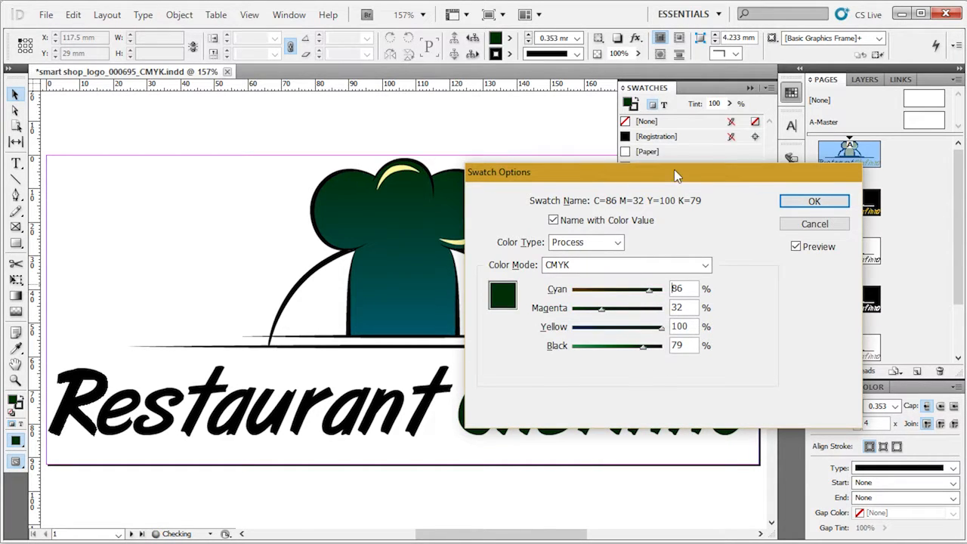
pyautogui.moveTo(674, 169); pyautogui.dragTo(255, 102)
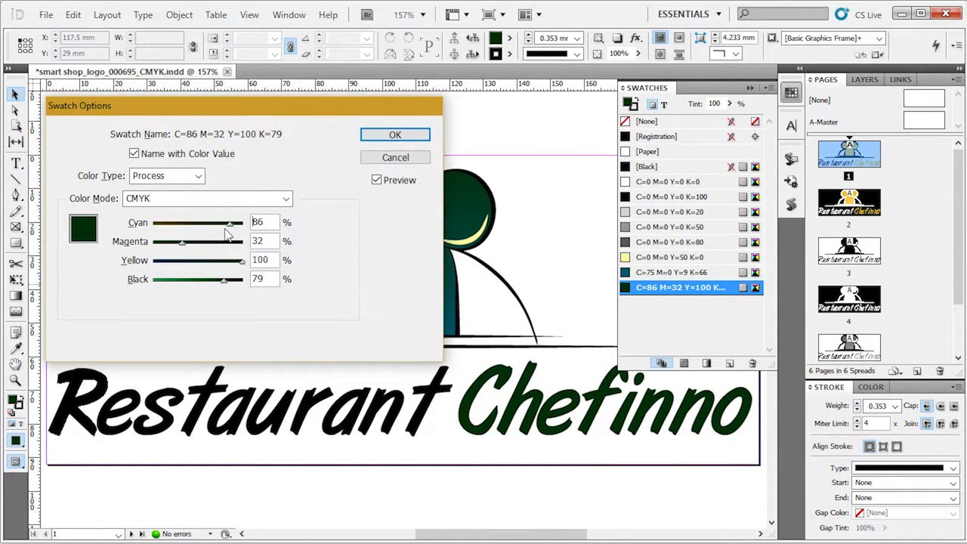
pyautogui.moveTo(243, 261); pyautogui.dragTo(171, 262)
pyautogui.moveTo(230, 224); pyautogui.dragTo(211, 224)
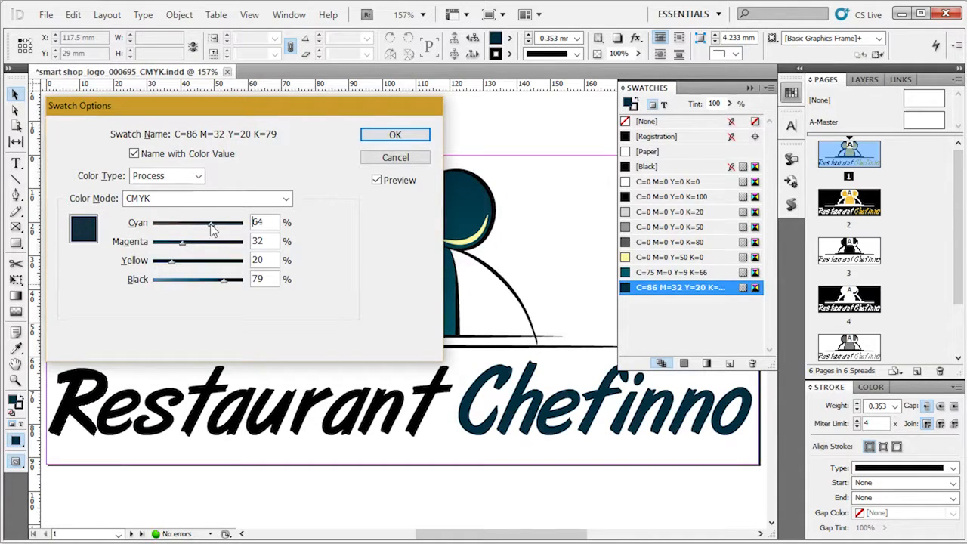
pyautogui.moveTo(230, 286); pyautogui.dragTo(193, 284)
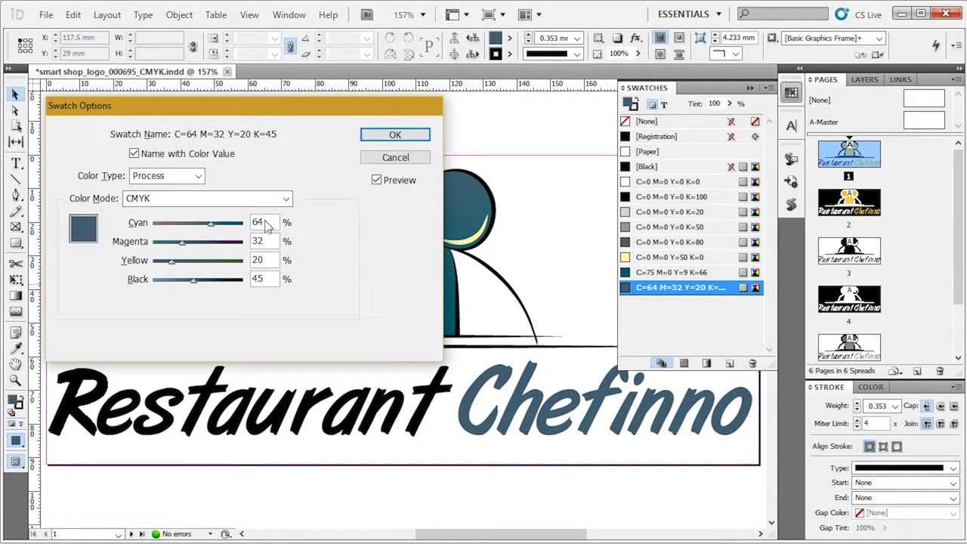
pyautogui.click(370, 137)
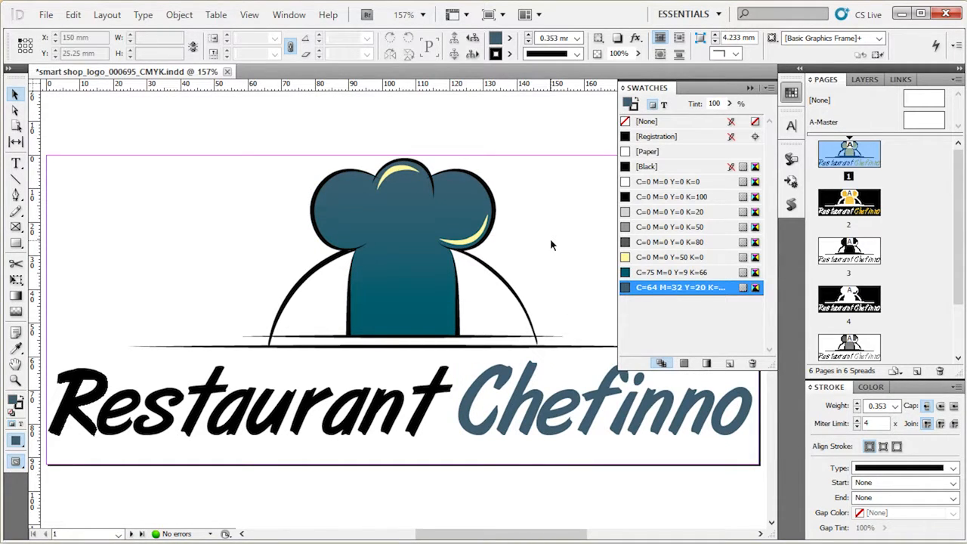
# Step: Try filling the "Chefinno" text frame with the C=0 M=0 Y=50 K=0 swatch, and reset the frame's fill to None
pyautogui.click(492, 370)
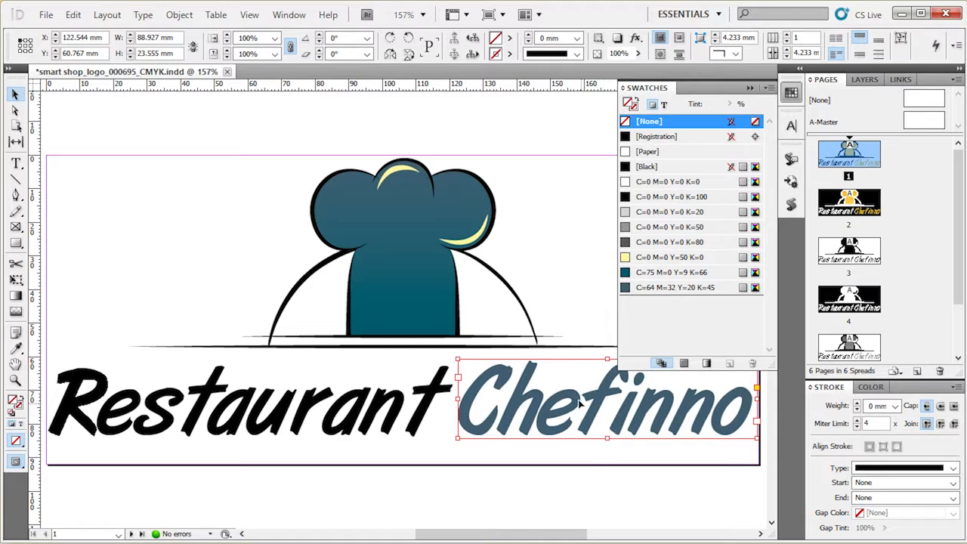
pyautogui.click(573, 466)
pyautogui.click(554, 400)
pyautogui.click(648, 257)
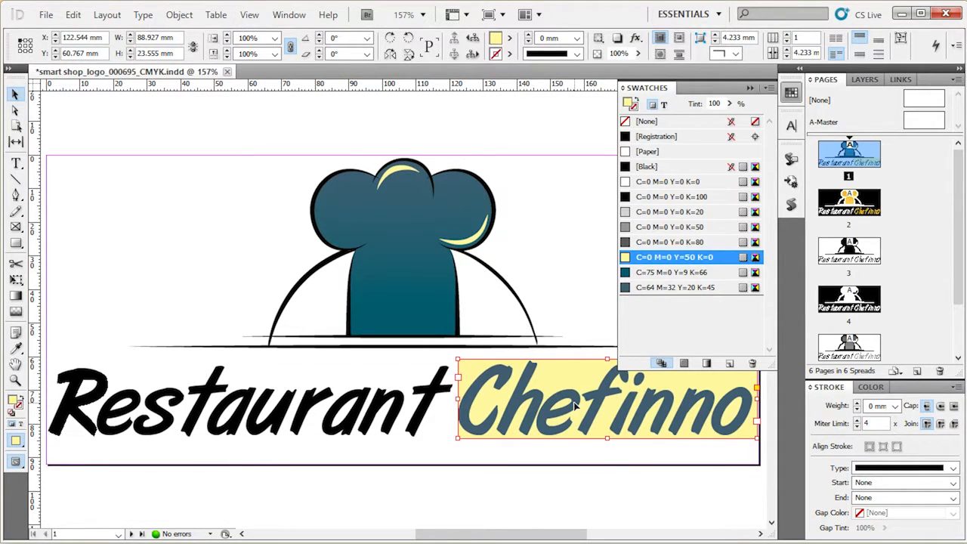
pyautogui.press('/')
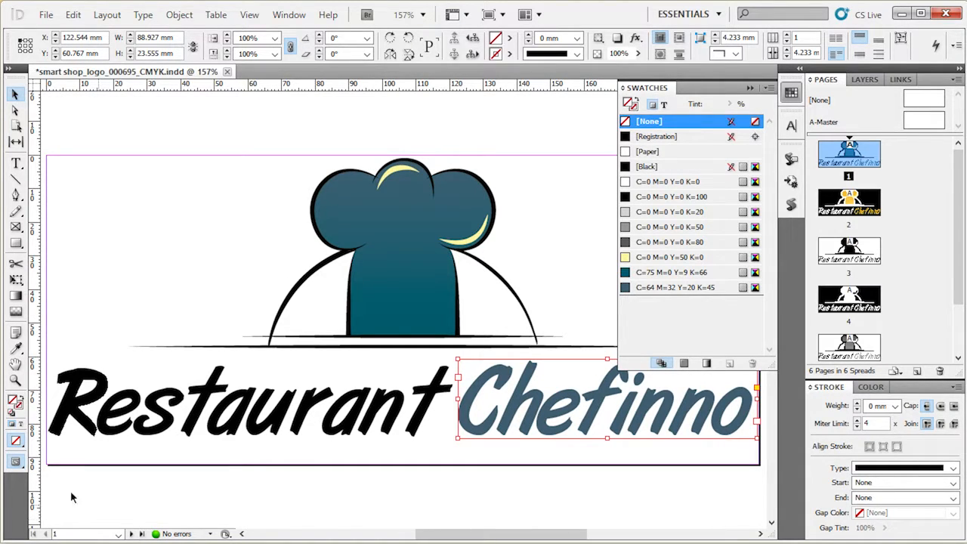
# Step: Make color changes affect the "Chefinno" text instead of its frame, try several swatches, and apply C=64 M=32 Y=20 K=45
pyautogui.click(21, 428)
pyautogui.click(672, 287)
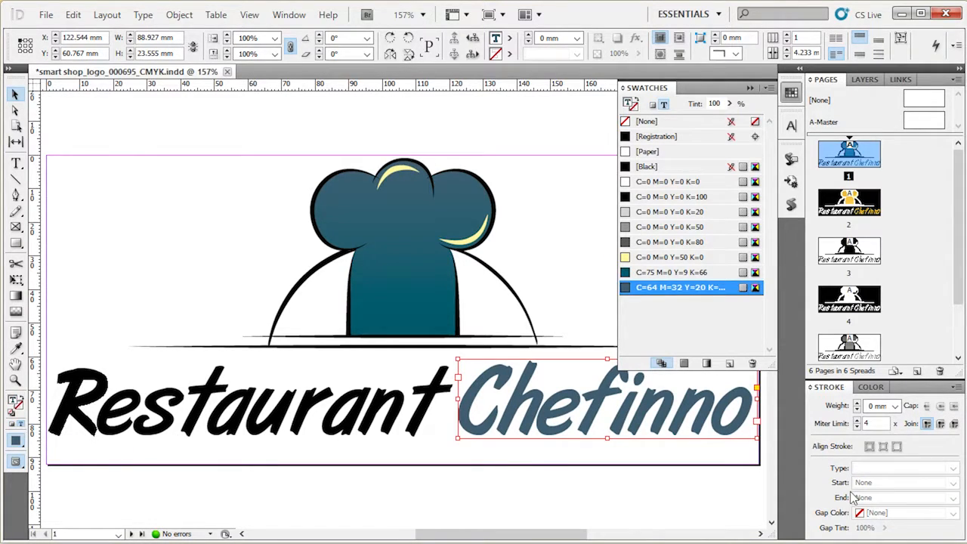
pyautogui.click(706, 257)
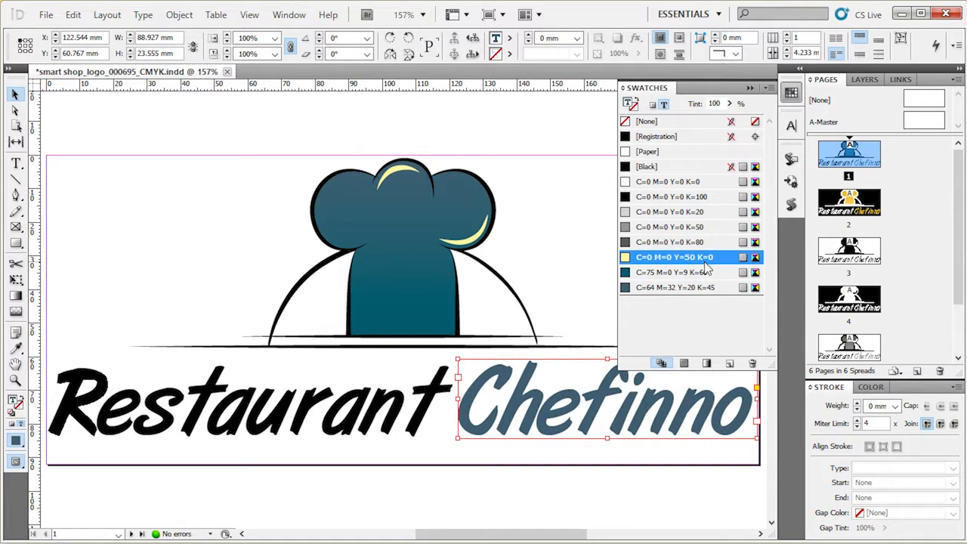
pyautogui.click(700, 243)
pyautogui.click(701, 228)
pyautogui.click(698, 197)
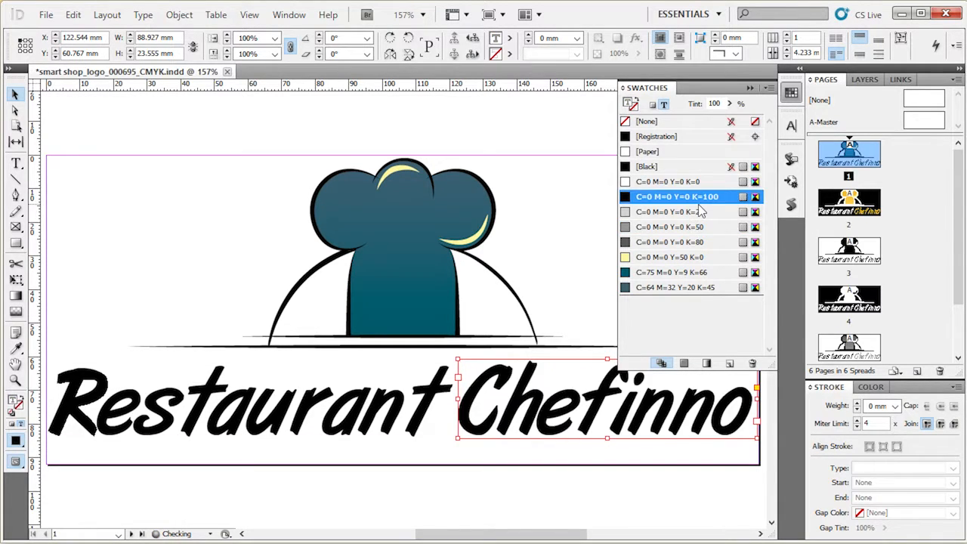
pyautogui.click(699, 182)
pyautogui.click(702, 287)
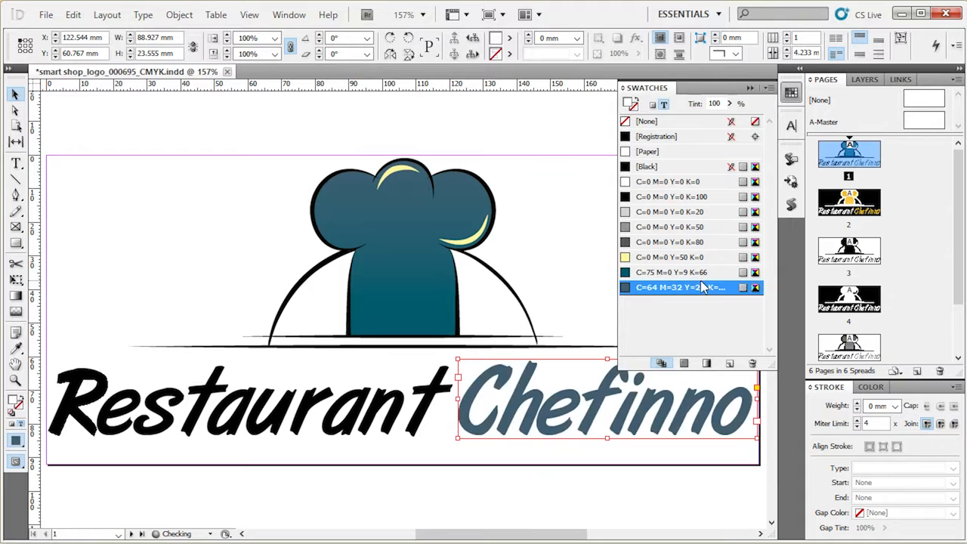
# Step: Apply the C=75 M=0 Y=9 K=66 swatch to the "Chefinno" text, deselect it, and collapse the swatch list
pyautogui.click(701, 274)
pyautogui.click(114, 123)
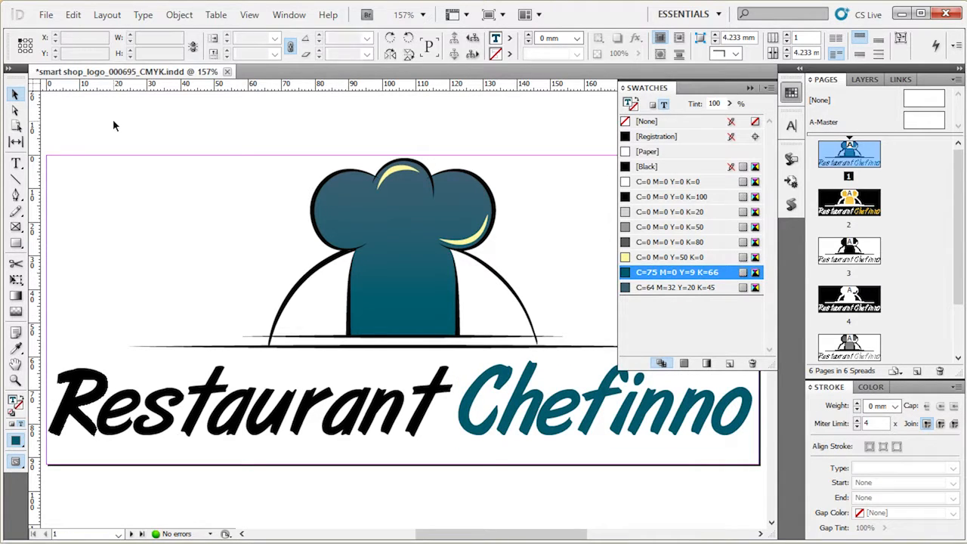
pyautogui.click(791, 92)
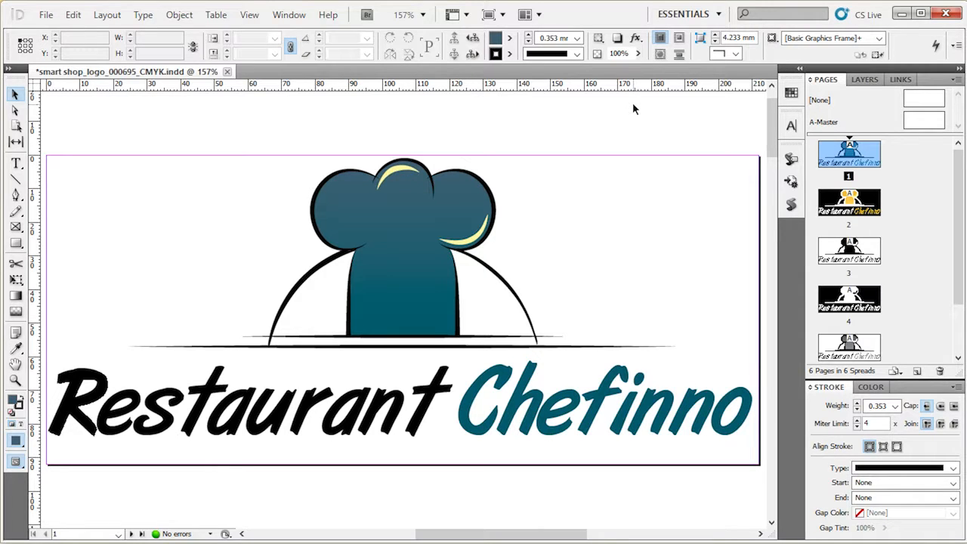
# Step: Show the Character settings and inspect the formatting of the "Chefinno" text
pyautogui.click(289, 14)
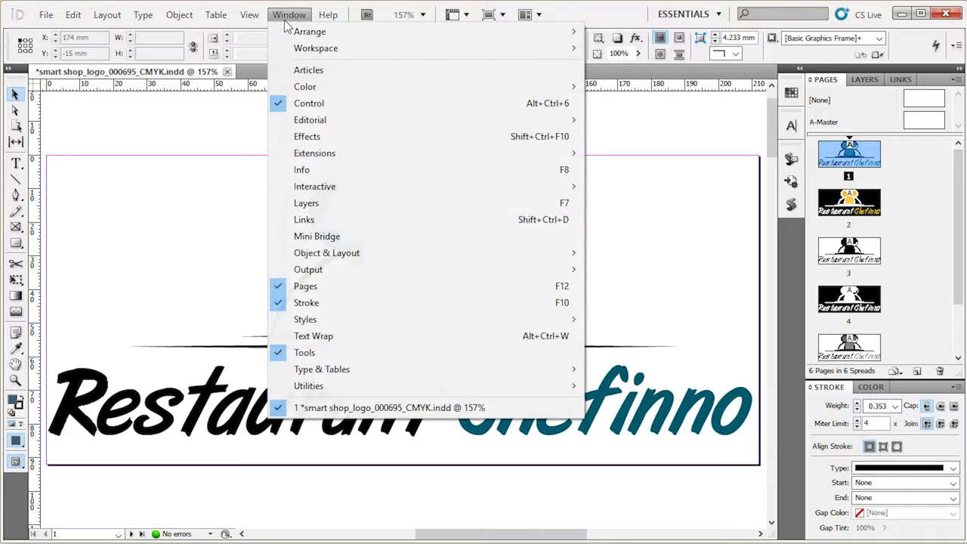
pyautogui.moveTo(383, 373)
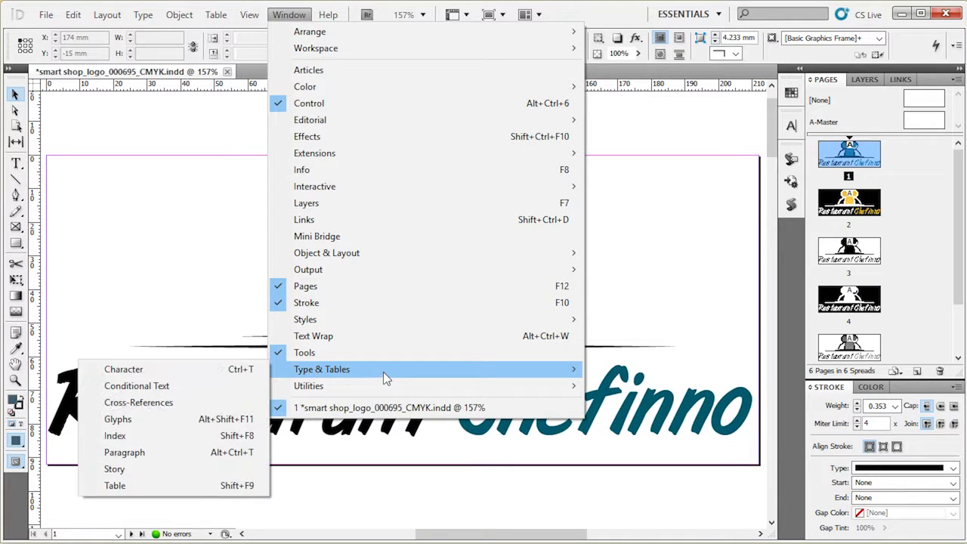
pyautogui.click(240, 372)
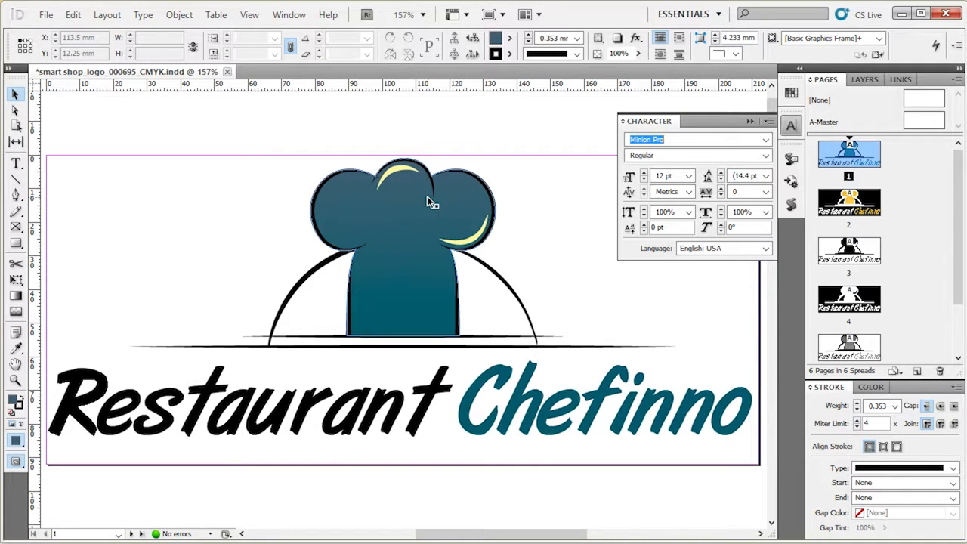
pyautogui.doubleClick(577, 421)
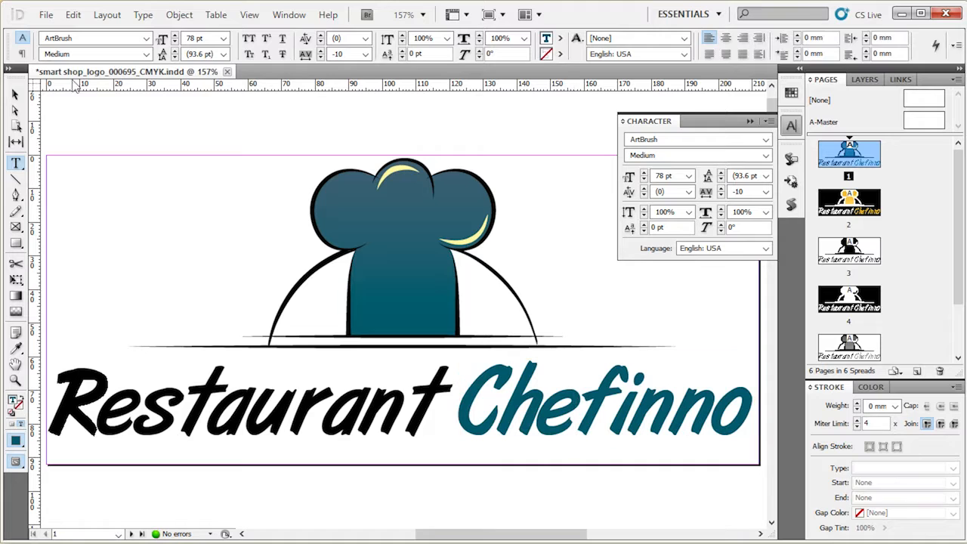
pyautogui.click(14, 93)
pyautogui.click(144, 182)
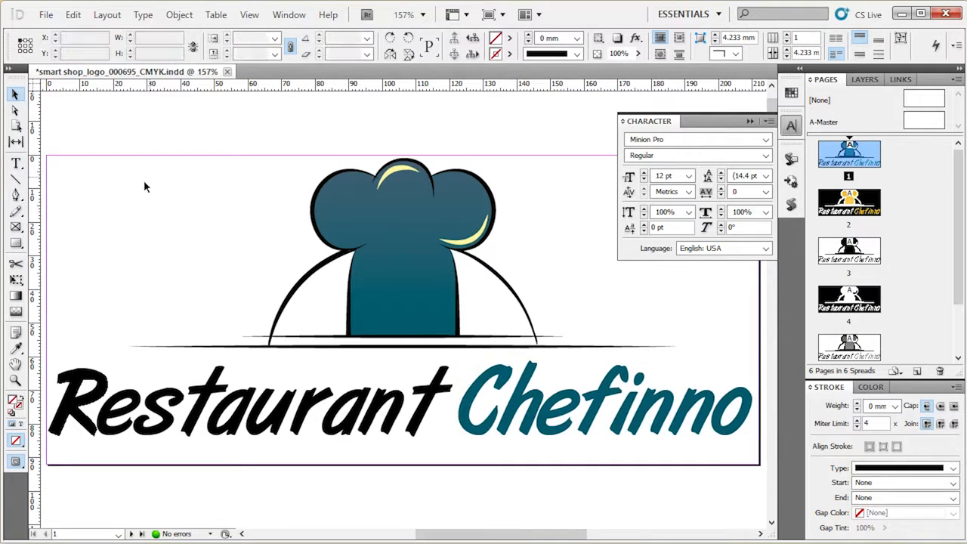
# Step: Replace the word "Chefinno" in the logo with "SMART", deselect the text frame, and collapse the Character settings
pyautogui.click(16, 163)
pyautogui.moveTo(466, 401); pyautogui.dragTo(745, 406)
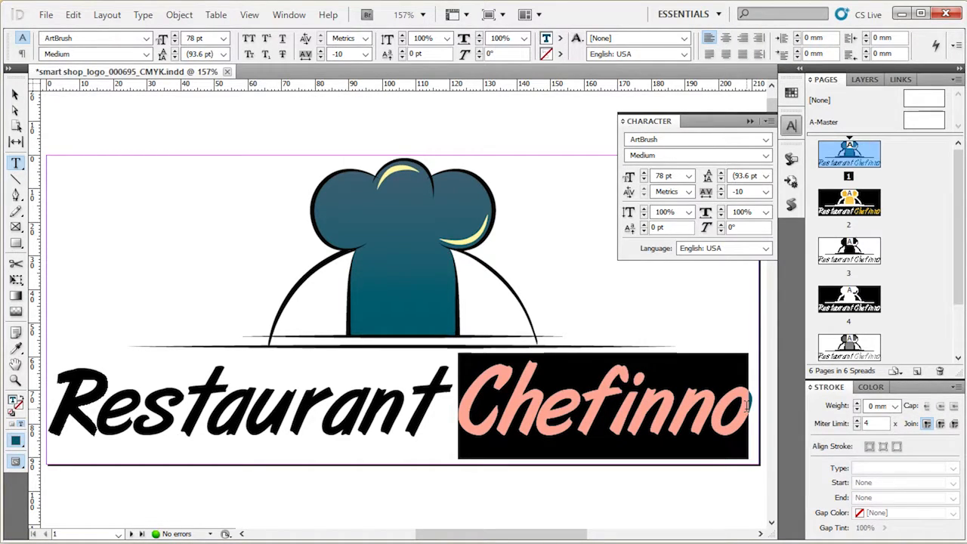
pyautogui.write('SMART')
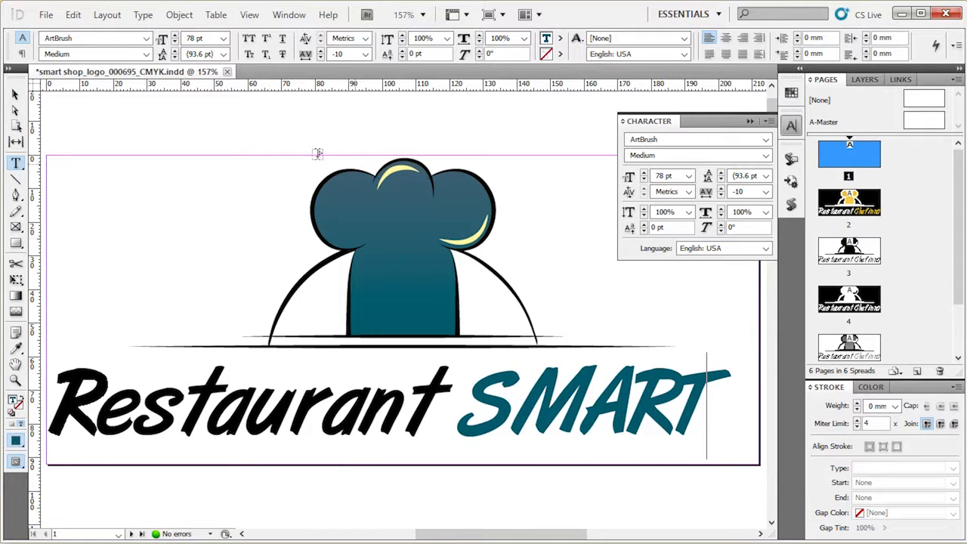
pyautogui.press('Escape')
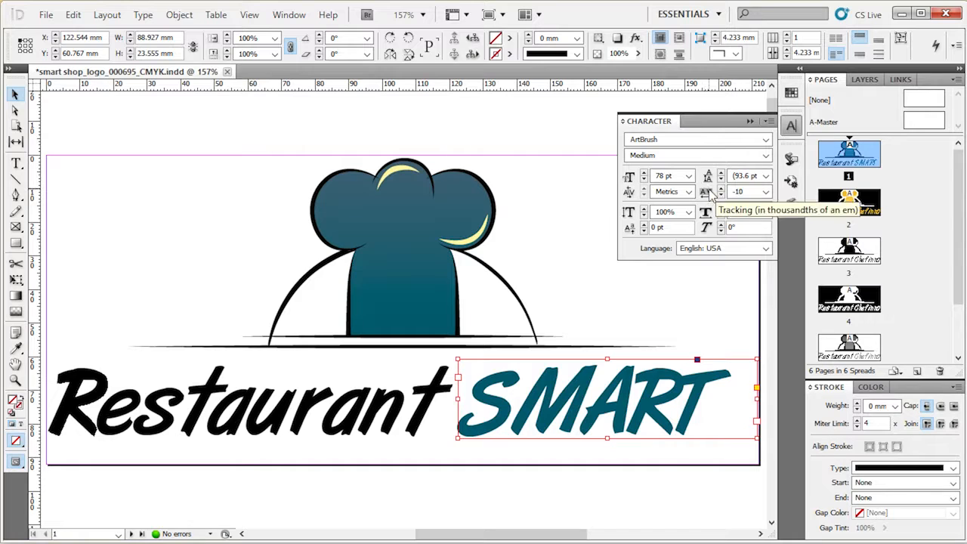
pyautogui.click(567, 136)
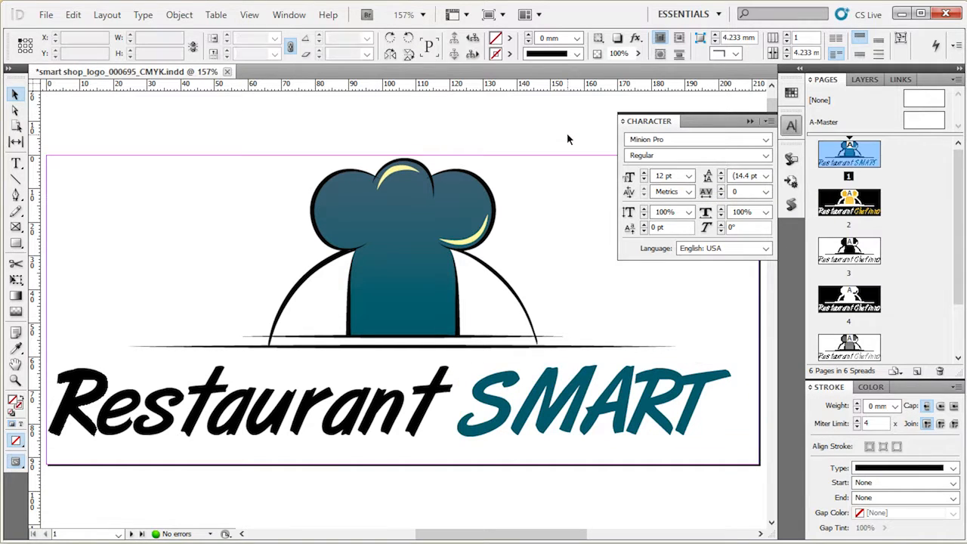
pyautogui.click(791, 125)
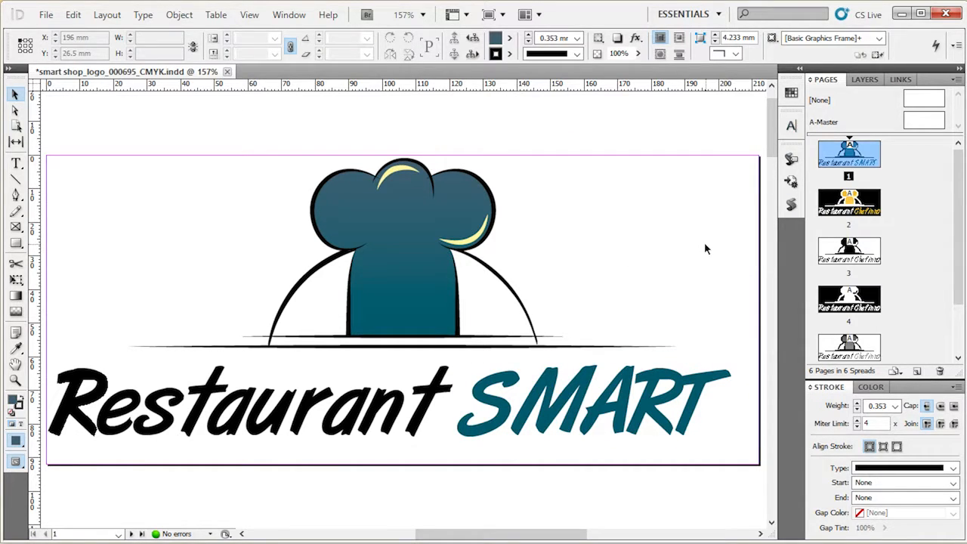